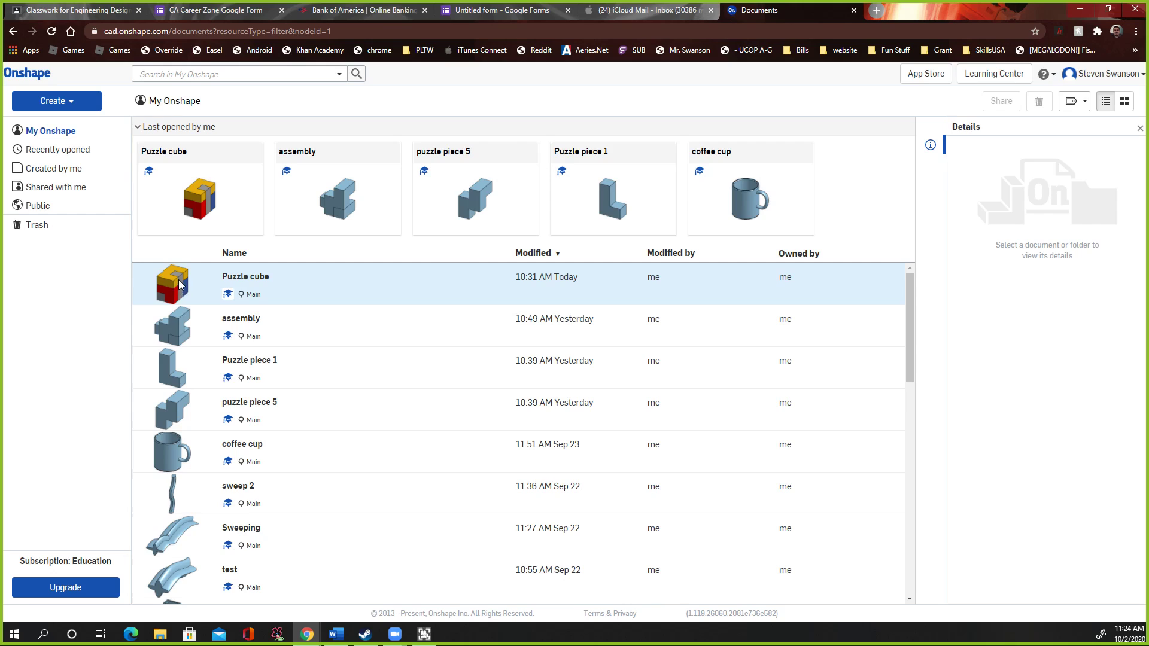
- Open the Puzzle cube document and switch to its Part Studio 1
{"action": "double_click", "coordinate": [177, 279]}
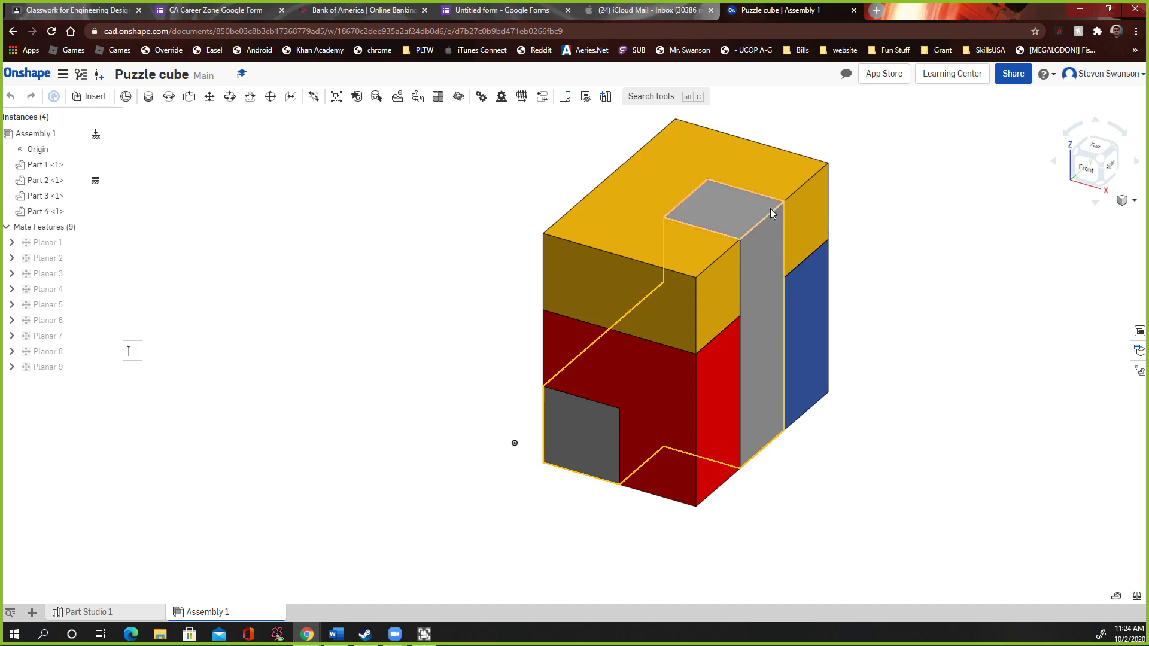
{"action": "mouse_move", "coordinate": [207, 617]}
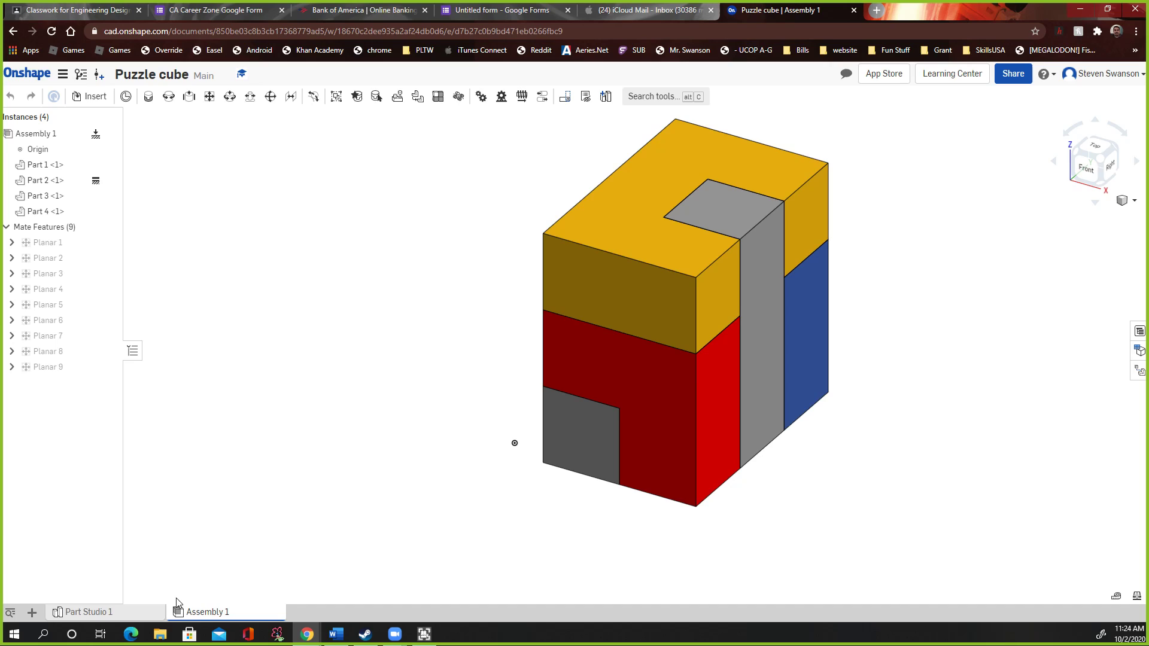
{"action": "left_click", "coordinate": [88, 611]}
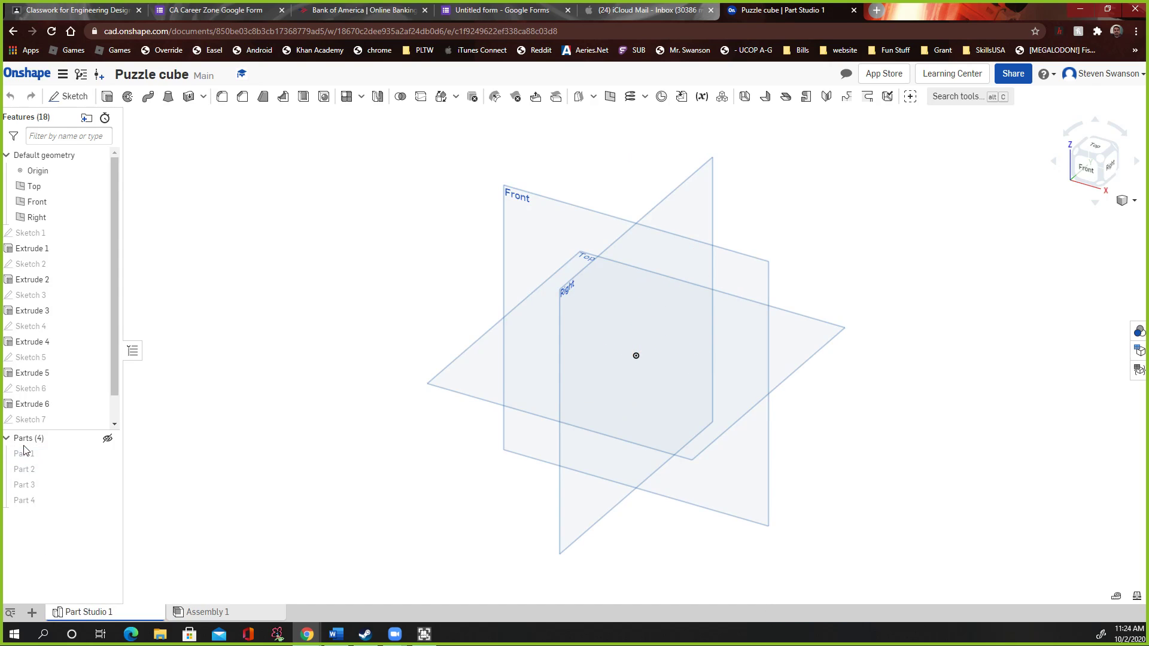
- Show and hide the puzzle parts in Part Studio 1 to examine them individually
{"action": "left_click", "coordinate": [109, 454]}
{"action": "left_click", "coordinate": [109, 454]}
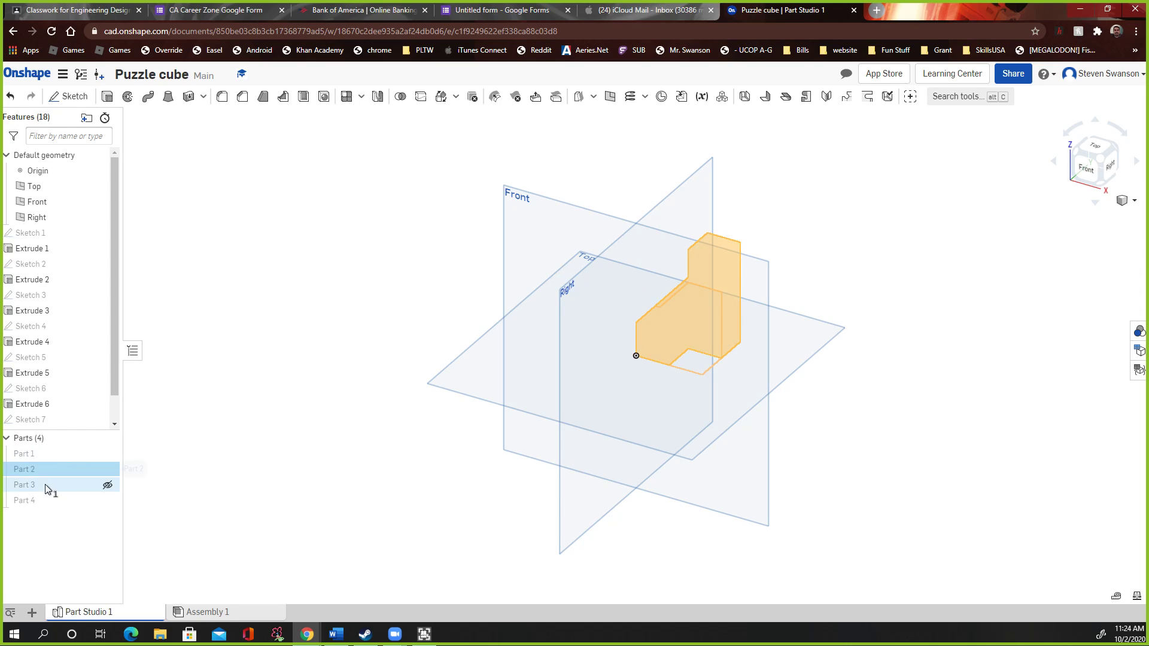
{"action": "left_click", "coordinate": [46, 500], "text": "shift"}
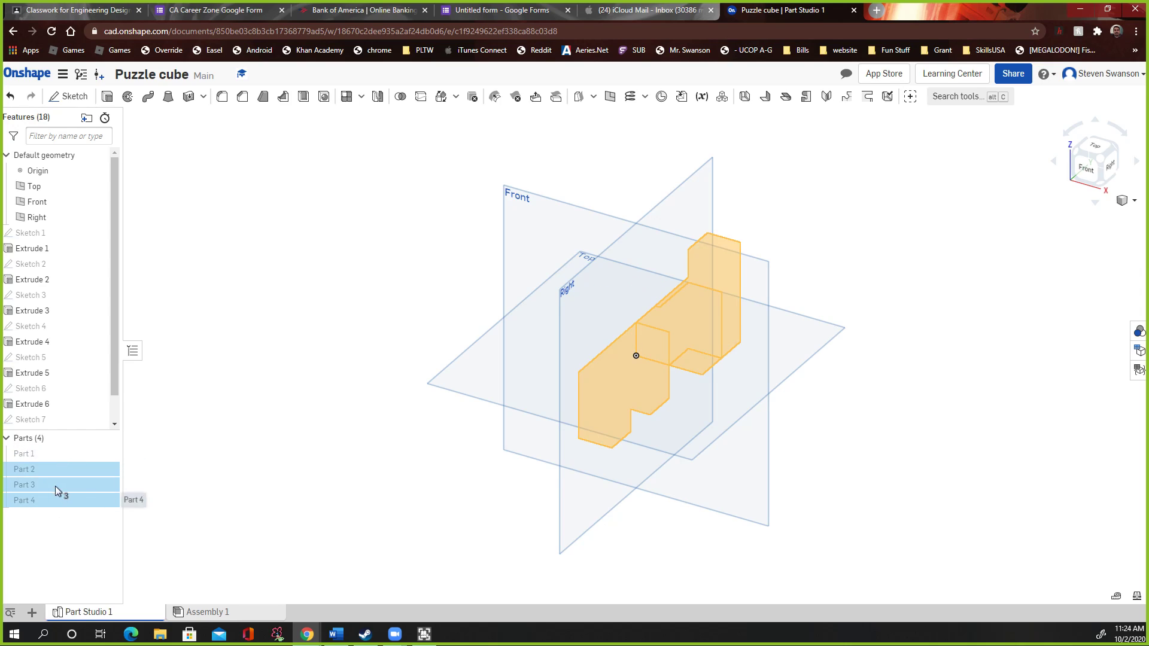
{"action": "left_click", "coordinate": [108, 470]}
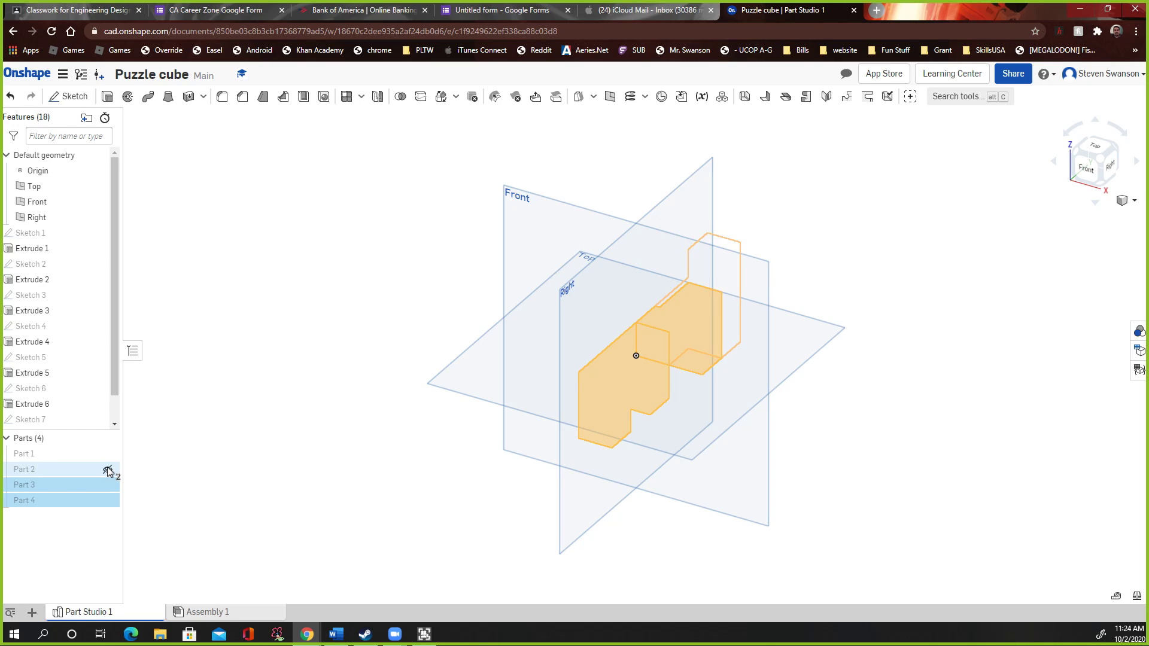
{"action": "left_click", "coordinate": [108, 485]}
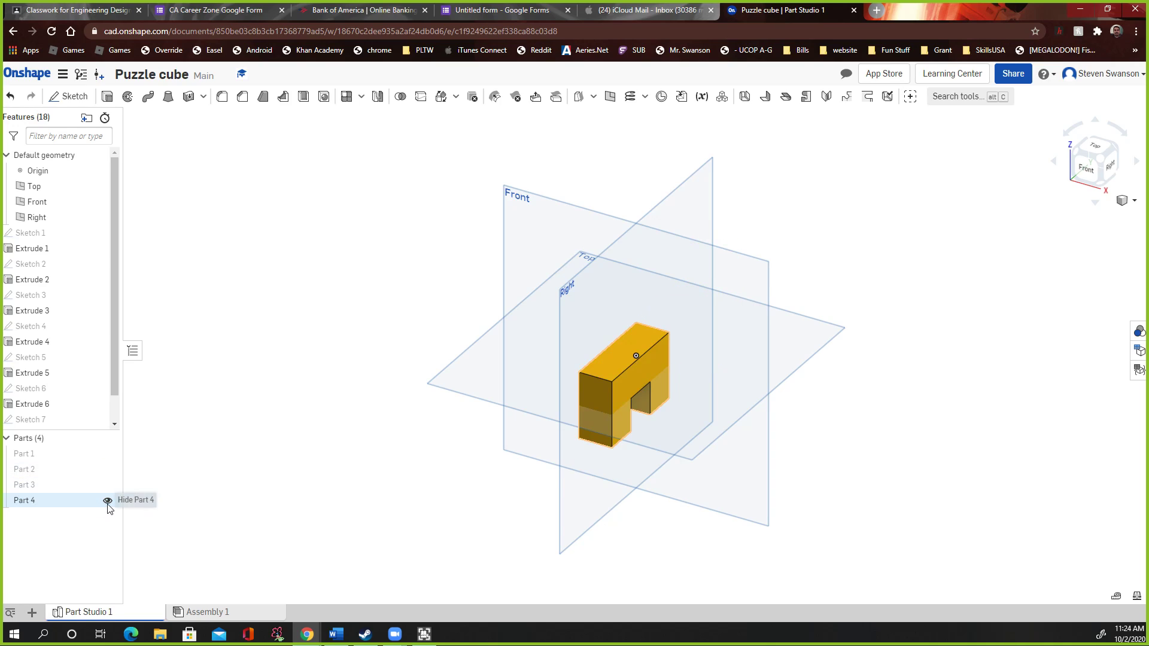
{"action": "left_click", "coordinate": [108, 502]}
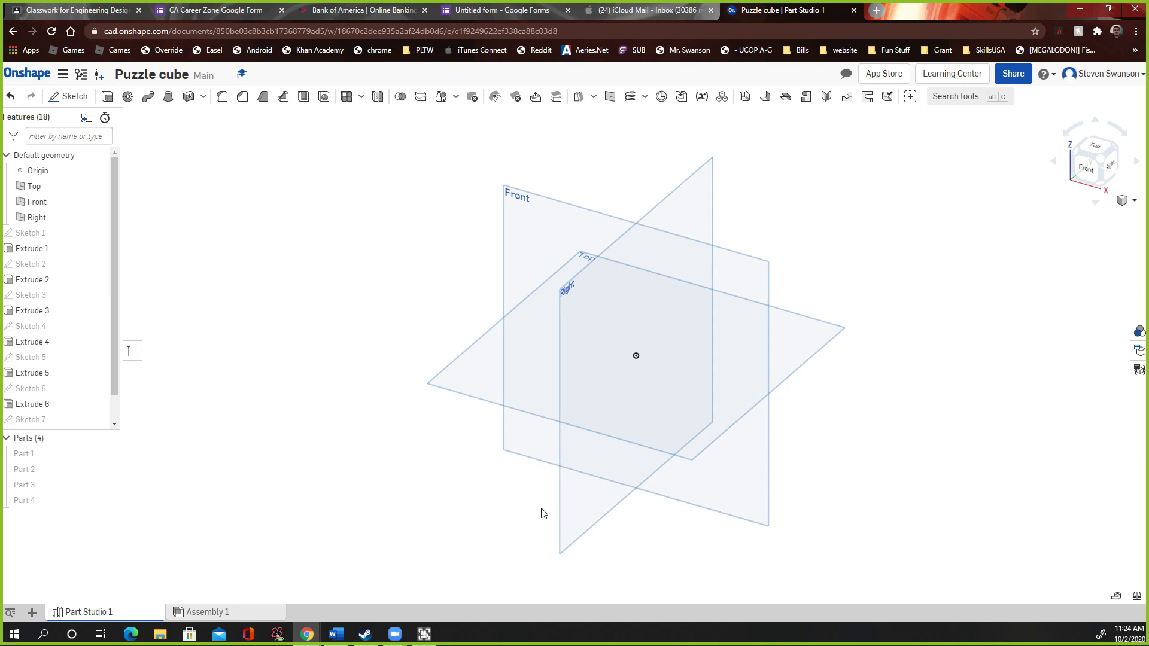
- Return to Assembly 1 and add a new exploded view for the puzzle cube
{"action": "left_click", "coordinate": [222, 611]}
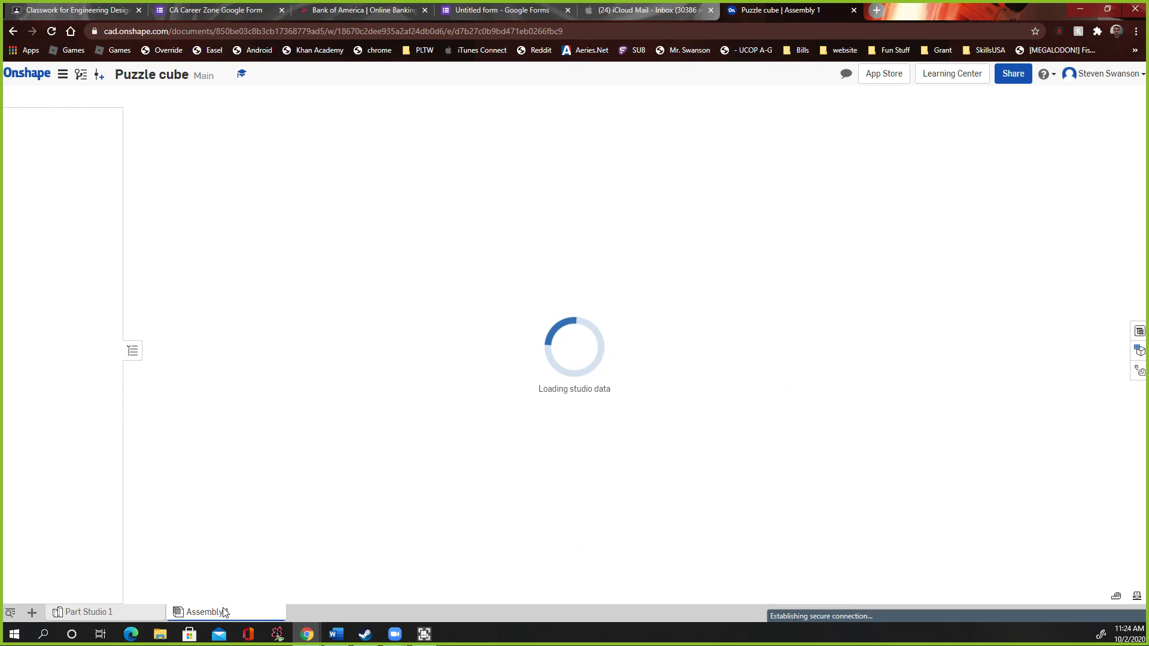
{"action": "scroll", "coordinate": [721, 271], "scroll_direction": "down", "scroll_amount": 2}
{"action": "scroll", "coordinate": [795, 225], "scroll_direction": "up", "scroll_amount": 2}
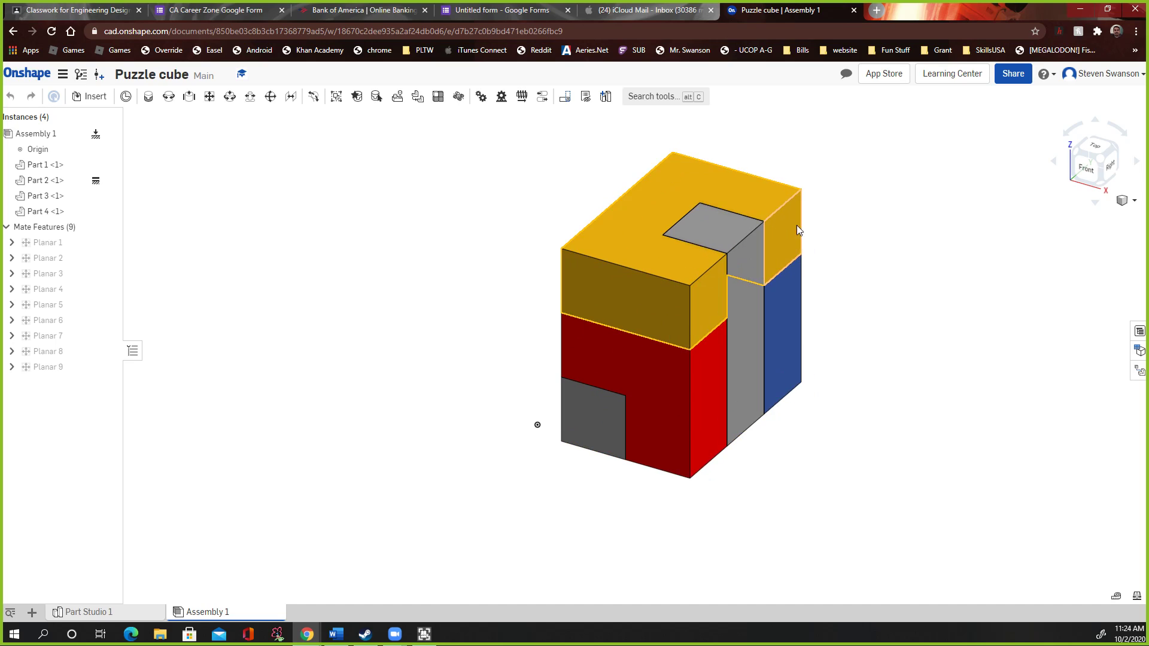
{"action": "middle_click_drag", "start_coordinate": [841, 232], "coordinate": [759, 223]}
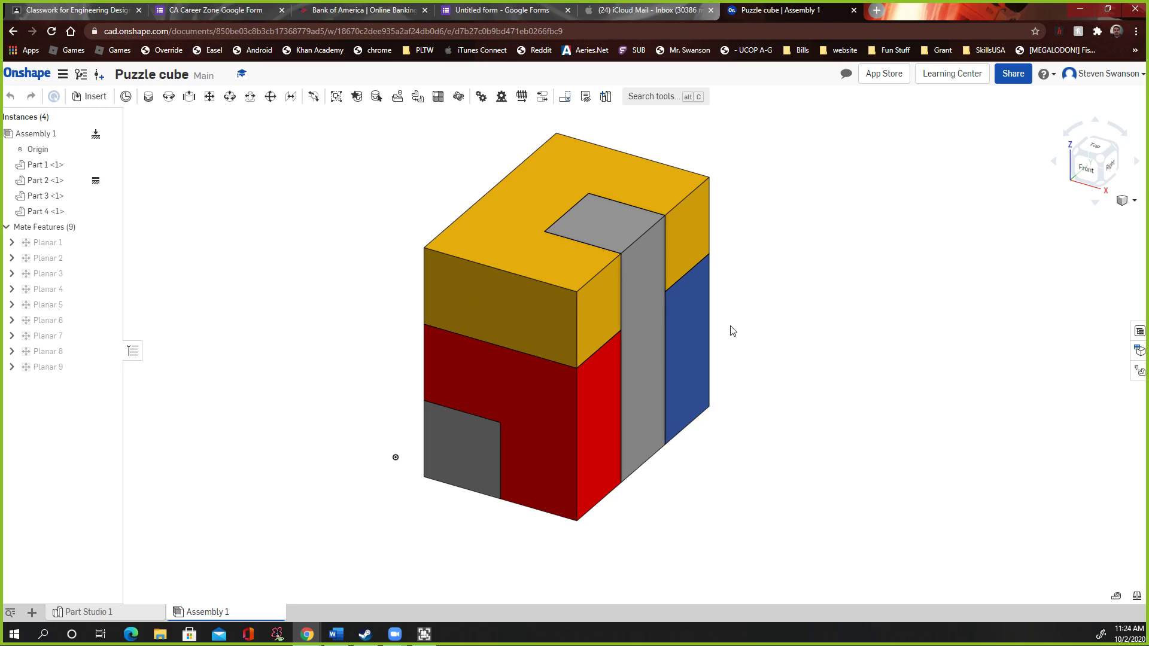
{"action": "left_click", "coordinate": [1138, 372]}
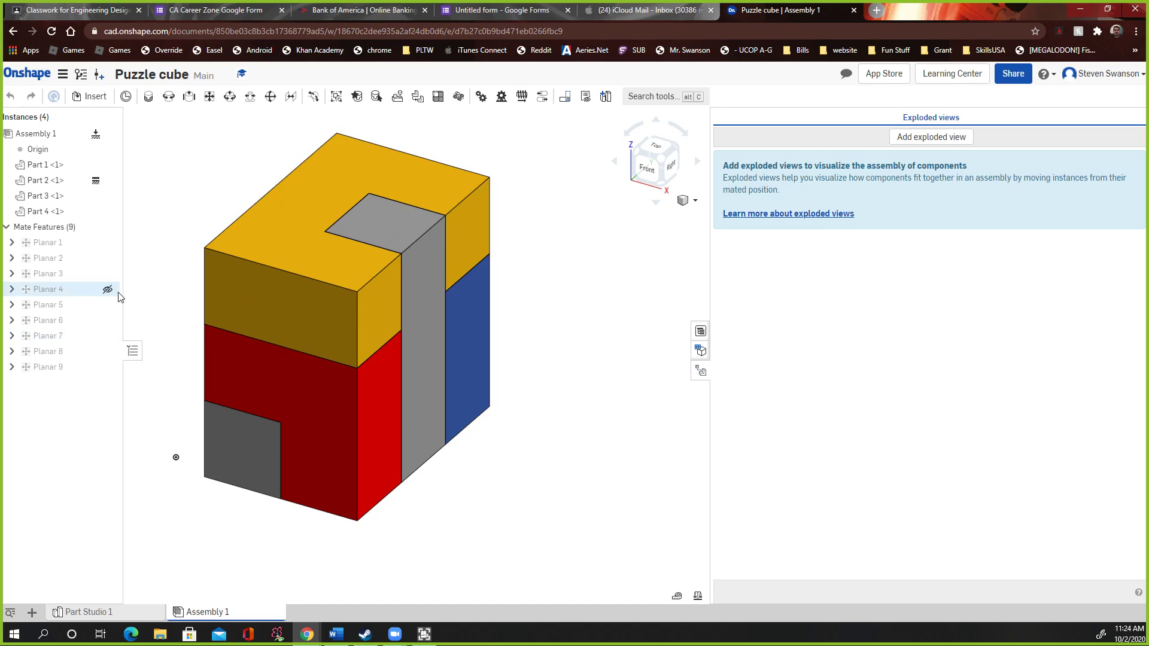
{"action": "left_click", "coordinate": [132, 354]}
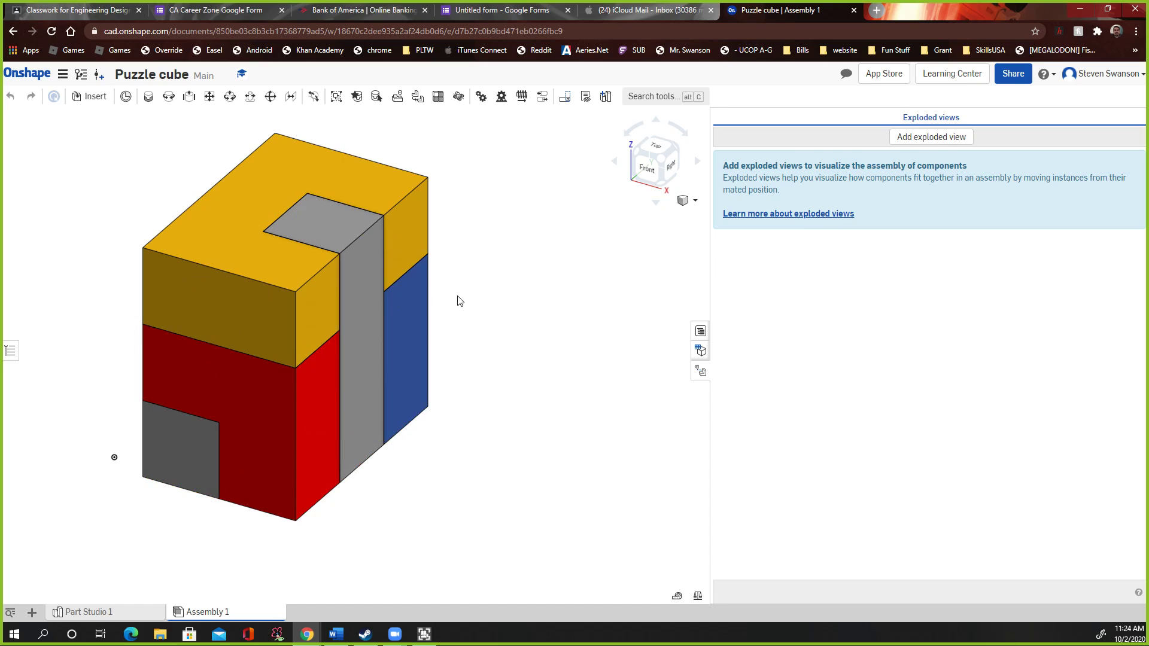
{"action": "middle_click_drag", "start_coordinate": [460, 300], "coordinate": [546, 316]}
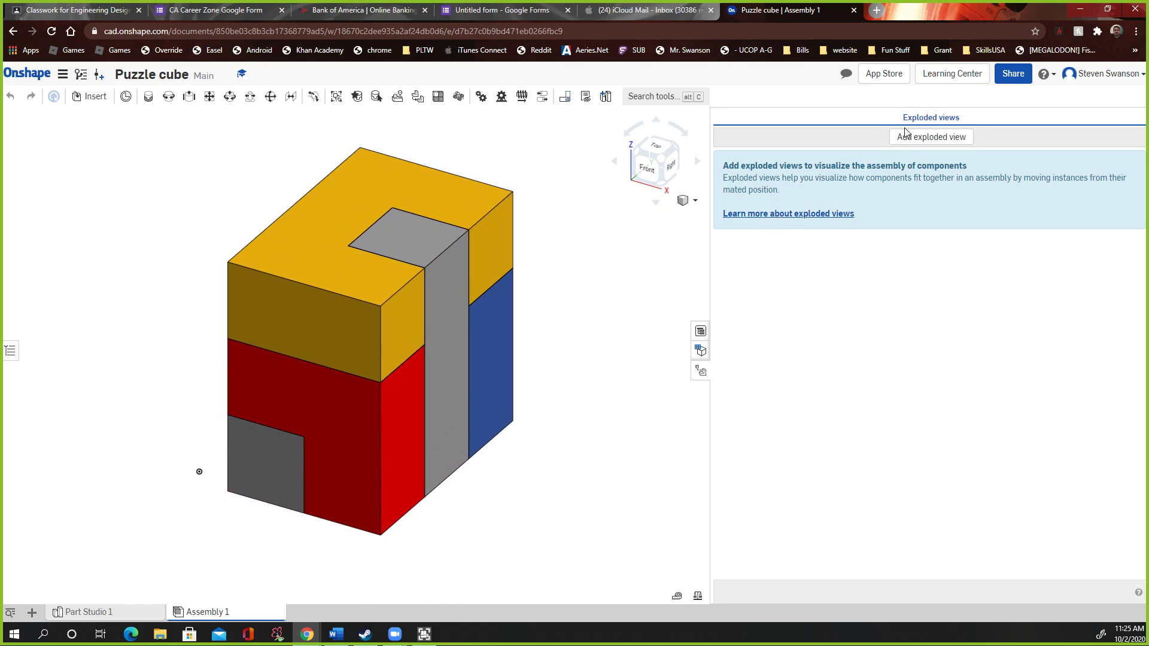
{"action": "left_click", "coordinate": [921, 141]}
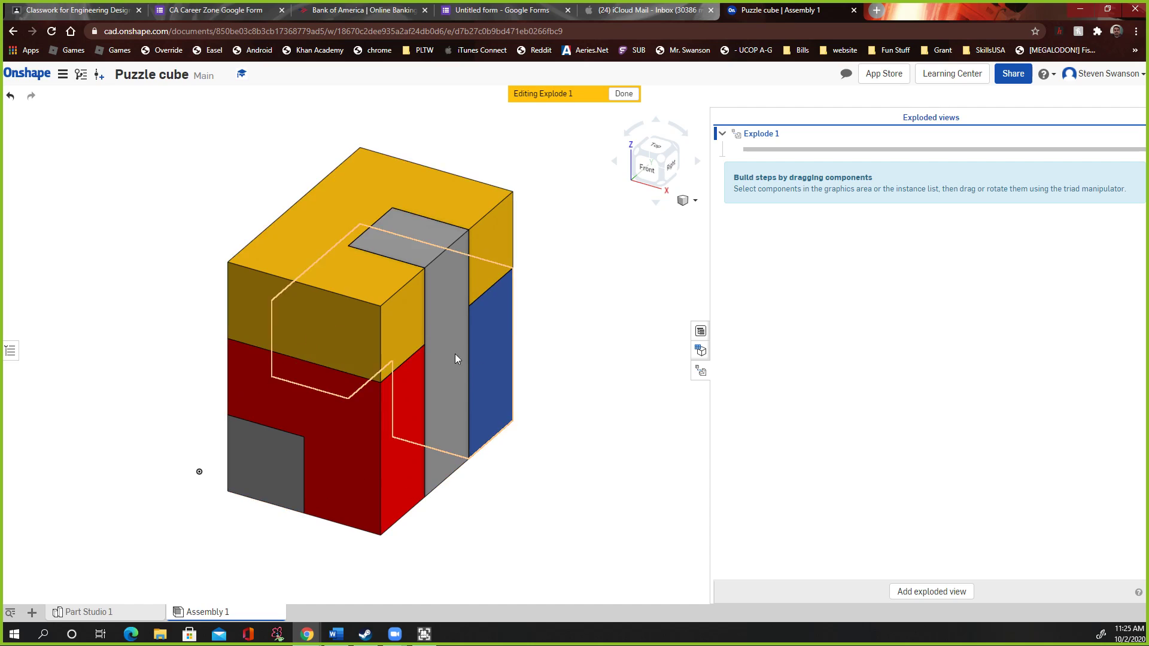
- Add an explode step translating the yellow U-shaped Part 4 about 3 in away from the cube in the negative X direction
{"action": "left_click", "coordinate": [356, 310]}
{"action": "scroll", "coordinate": [356, 310], "scroll_direction": "down", "scroll_amount": 3}
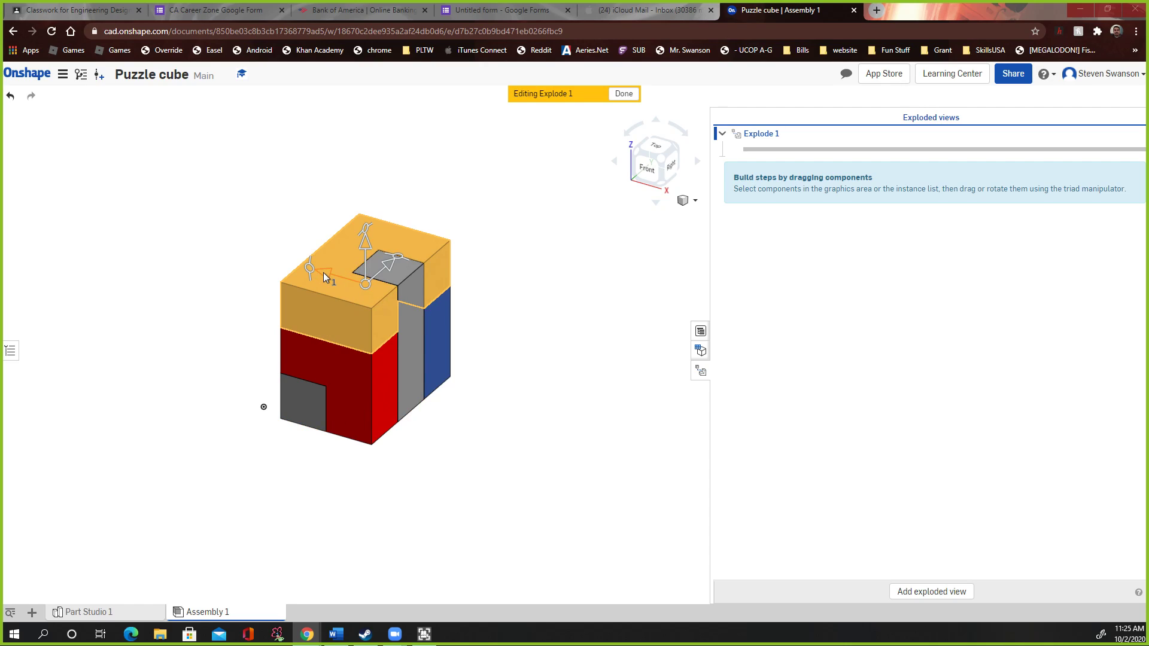
{"action": "left_click_drag", "start_coordinate": [323, 271], "coordinate": [132, 243]}
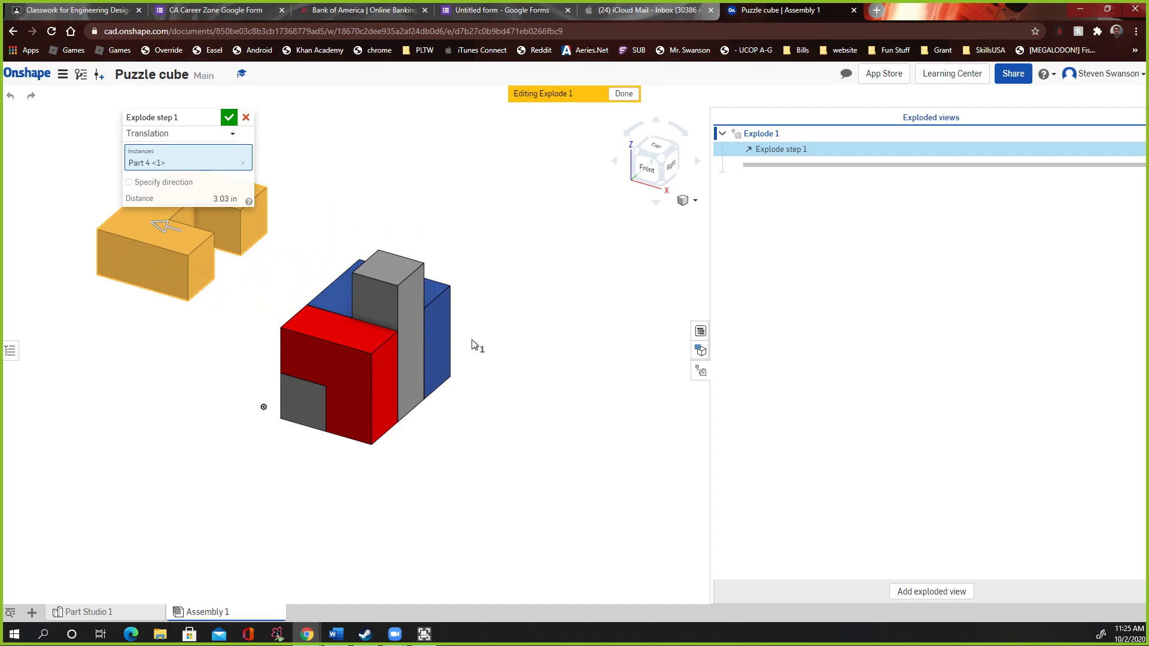
{"action": "left_click", "coordinate": [229, 117]}
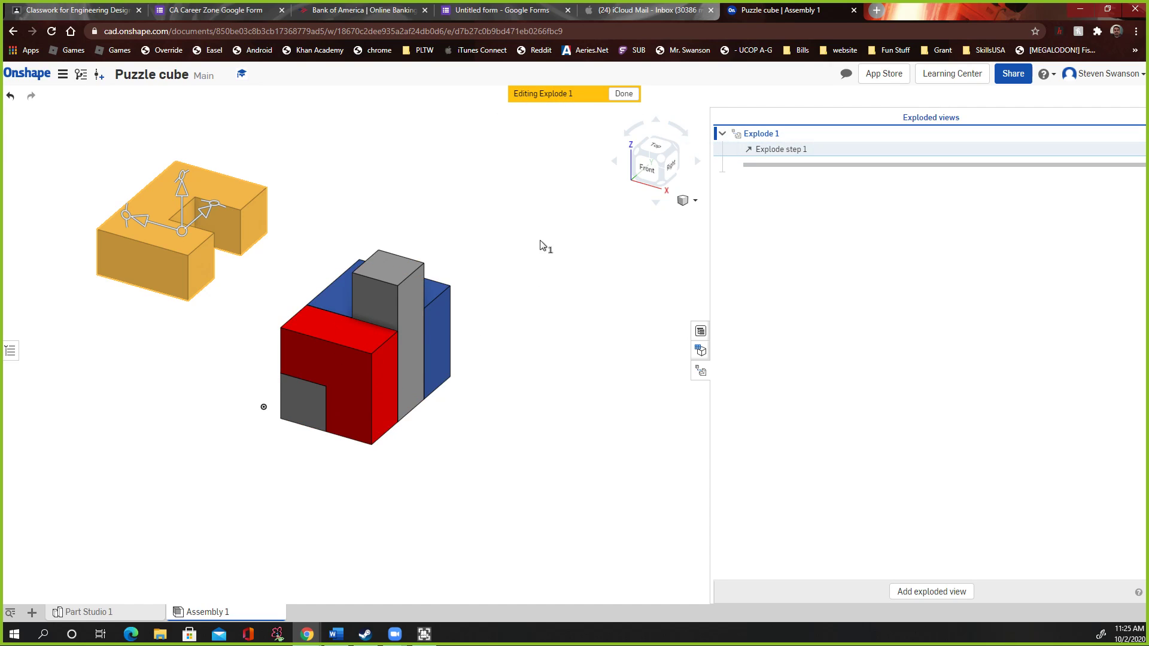
- Add an explode step translating the red L-shaped Part 1 about 3.9 in out from the front of the cube
{"action": "left_click", "coordinate": [371, 377]}
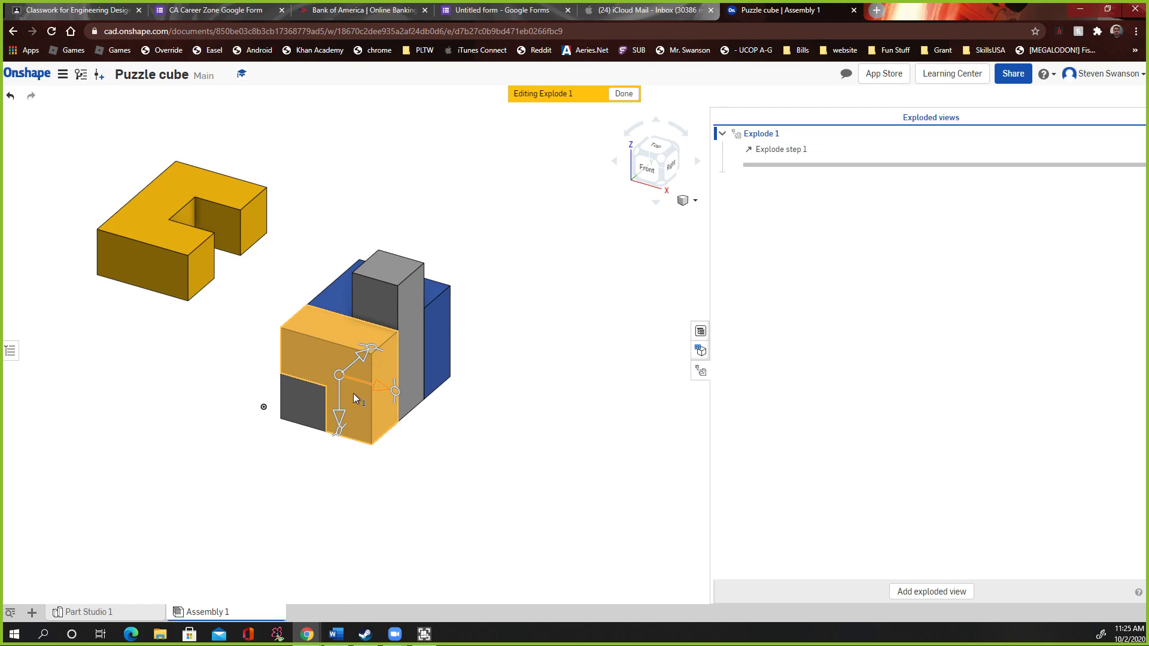
{"action": "left_click_drag", "start_coordinate": [363, 357], "coordinate": [204, 444]}
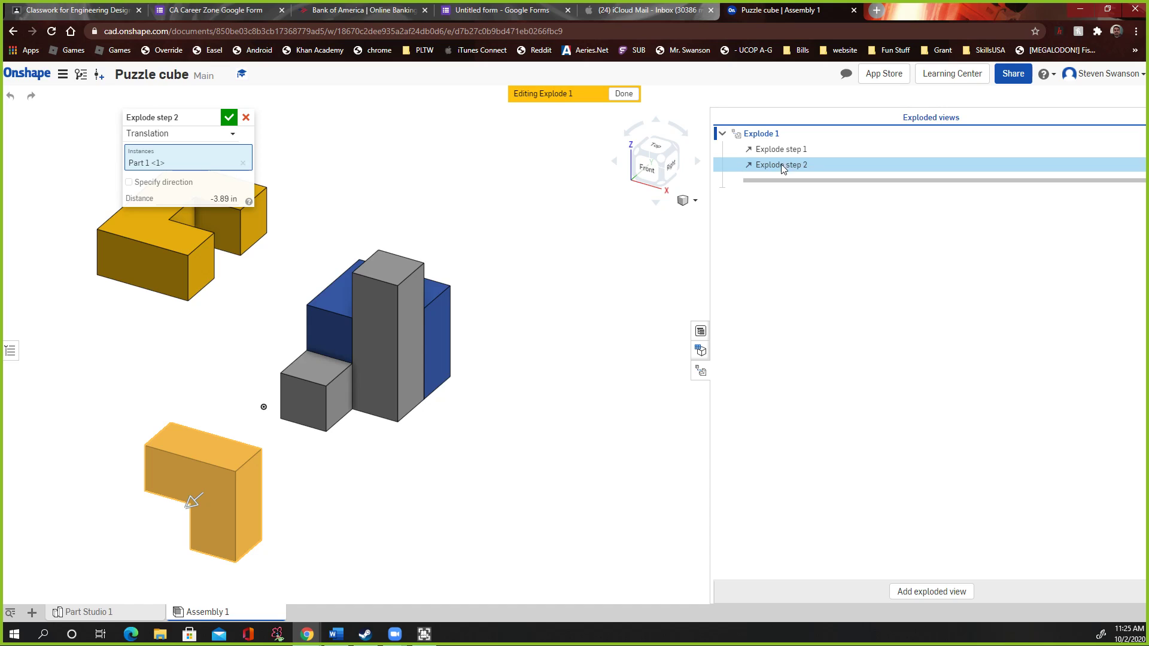
{"action": "left_click", "coordinate": [230, 119]}
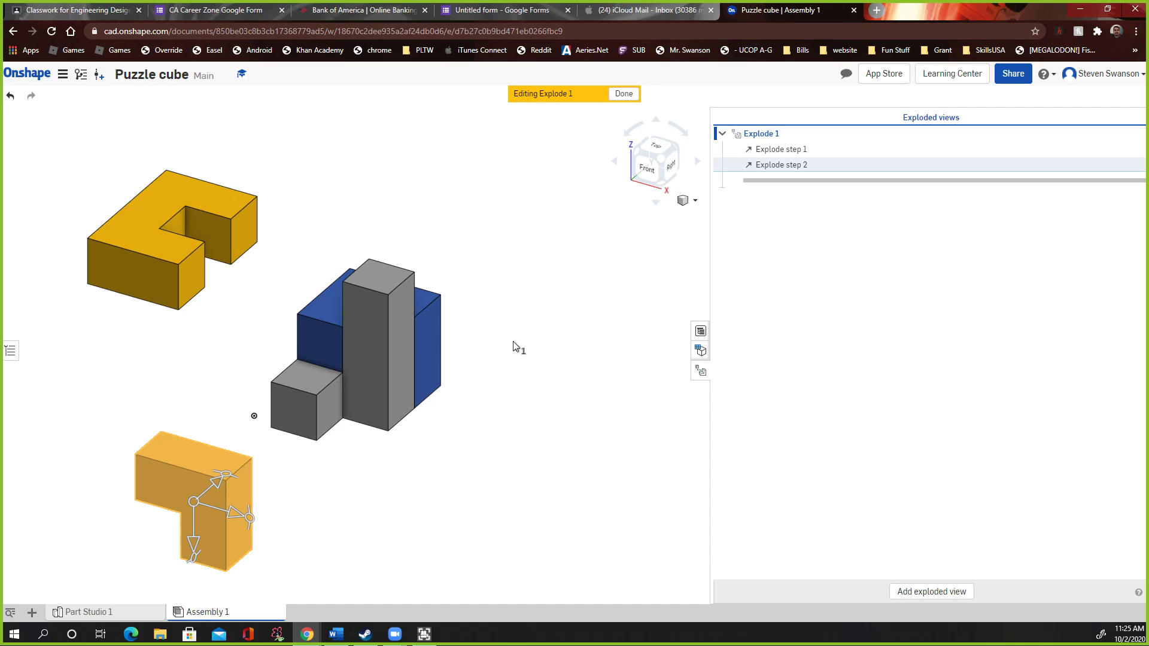
- Add an explode step translating the blue Part 3 about 2.35 in out from the back of the cube, and finish editing the exploded view
{"action": "right_click_drag", "start_coordinate": [478, 368], "coordinate": [454, 412]}
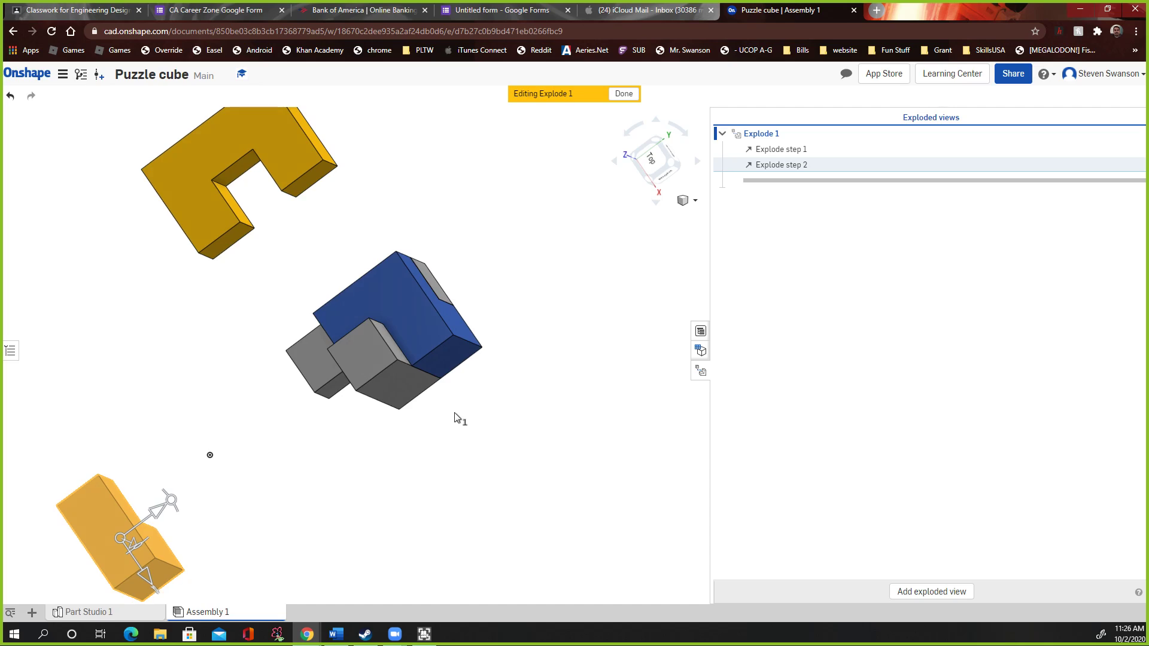
{"action": "left_click", "coordinate": [435, 338]}
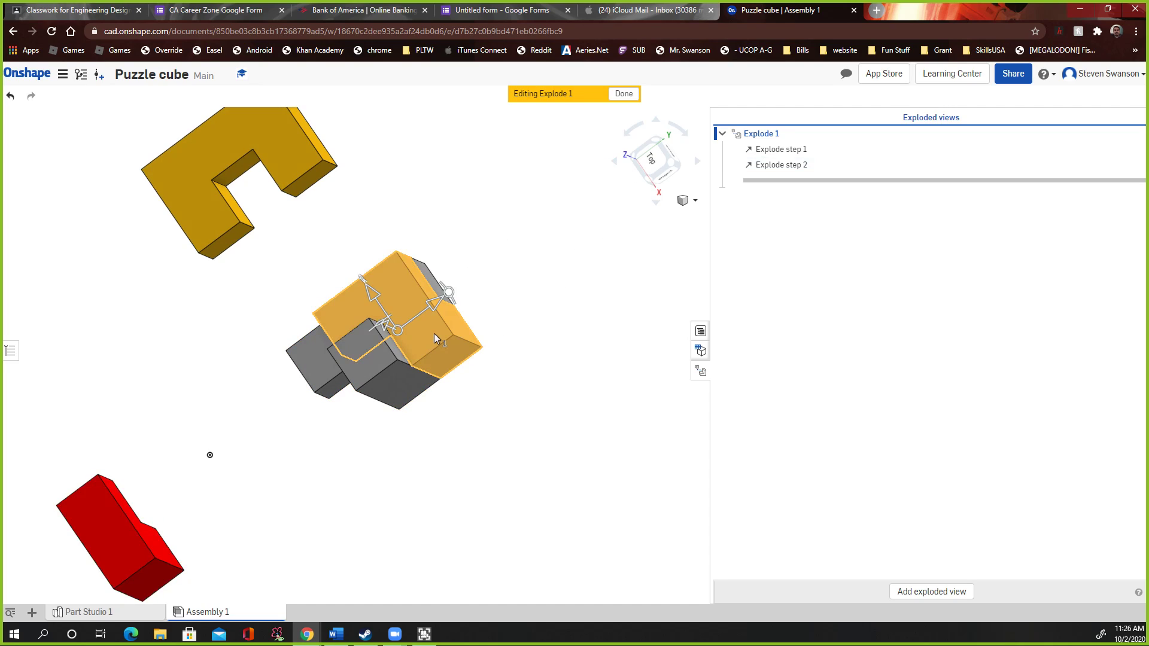
{"action": "left_click_drag", "start_coordinate": [437, 301], "coordinate": [580, 223]}
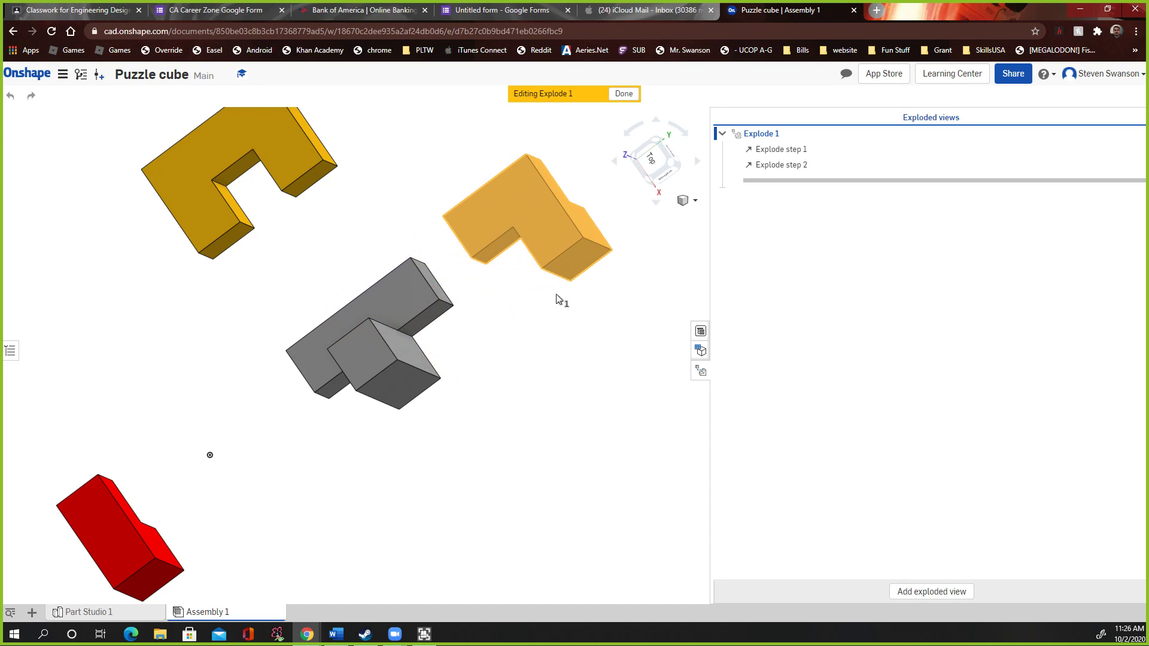
{"action": "left_click", "coordinate": [230, 118]}
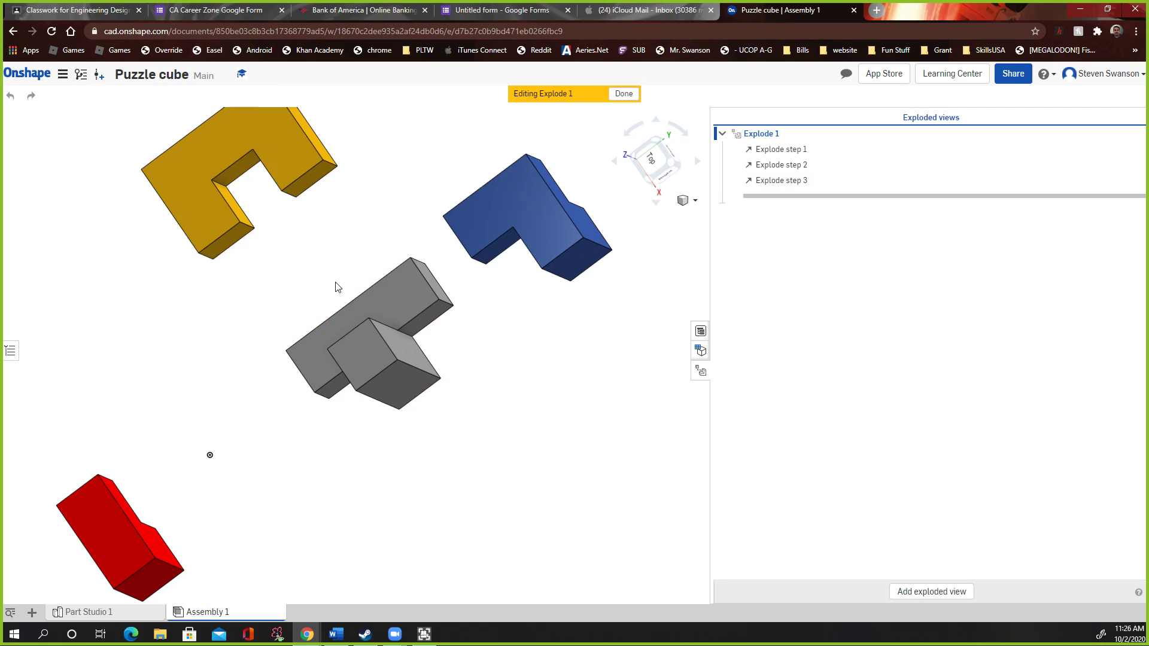
{"action": "scroll", "coordinate": [371, 310], "scroll_direction": "down", "scroll_amount": 1}
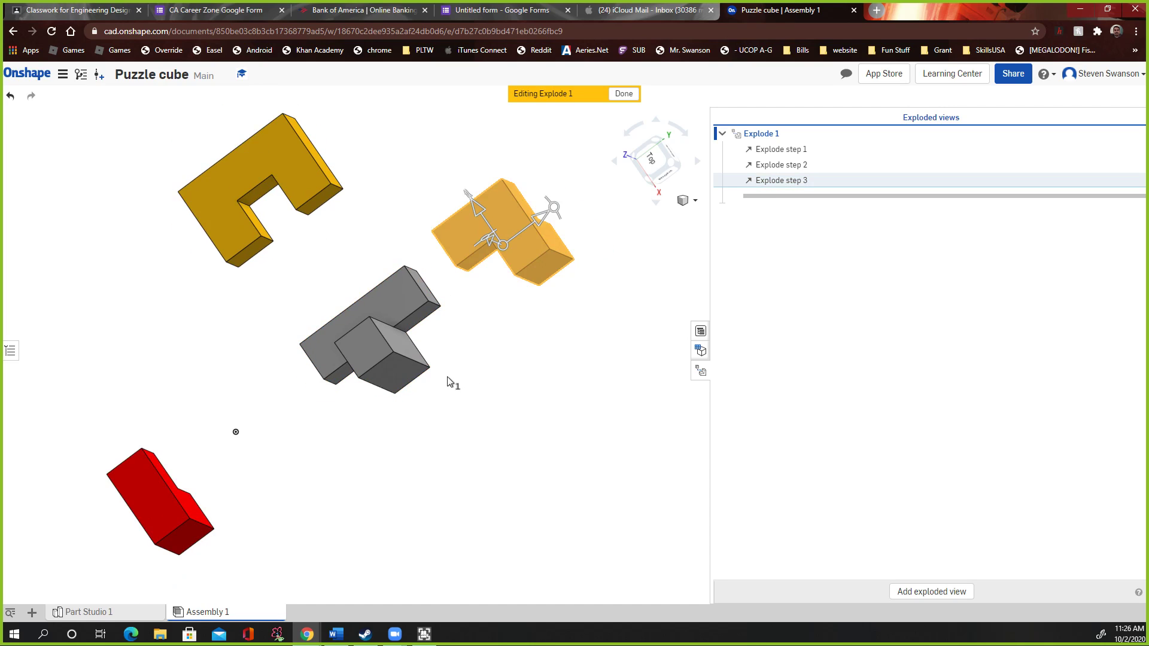
{"action": "right_click_drag", "start_coordinate": [448, 382], "coordinate": [461, 336]}
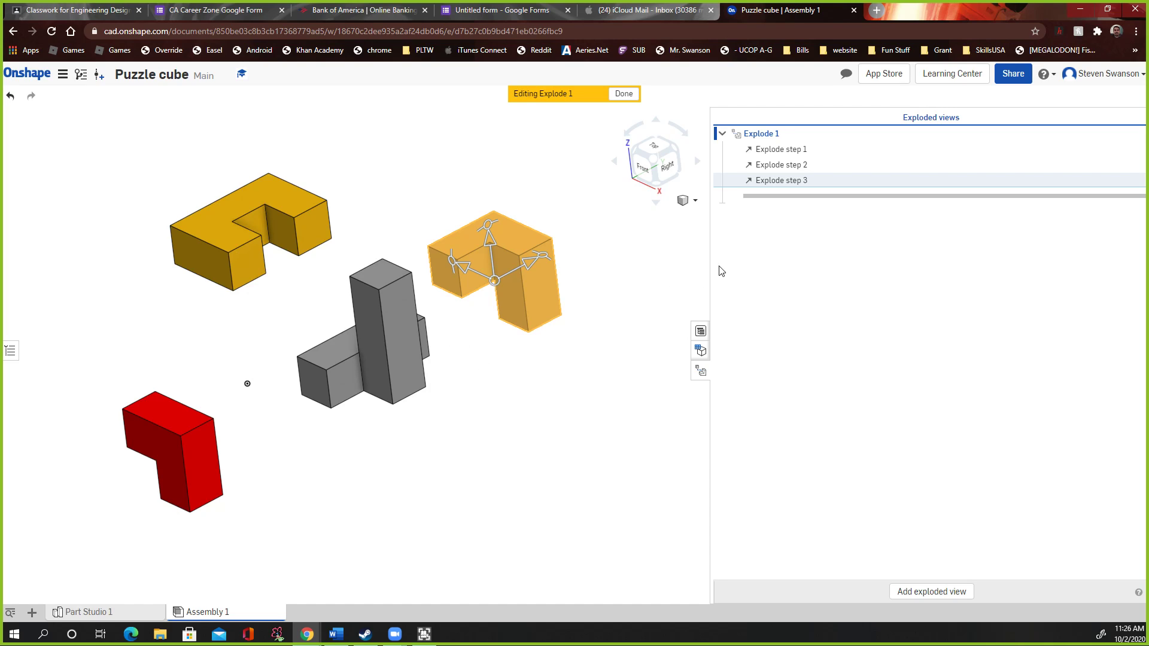
{"action": "left_click", "coordinate": [623, 94]}
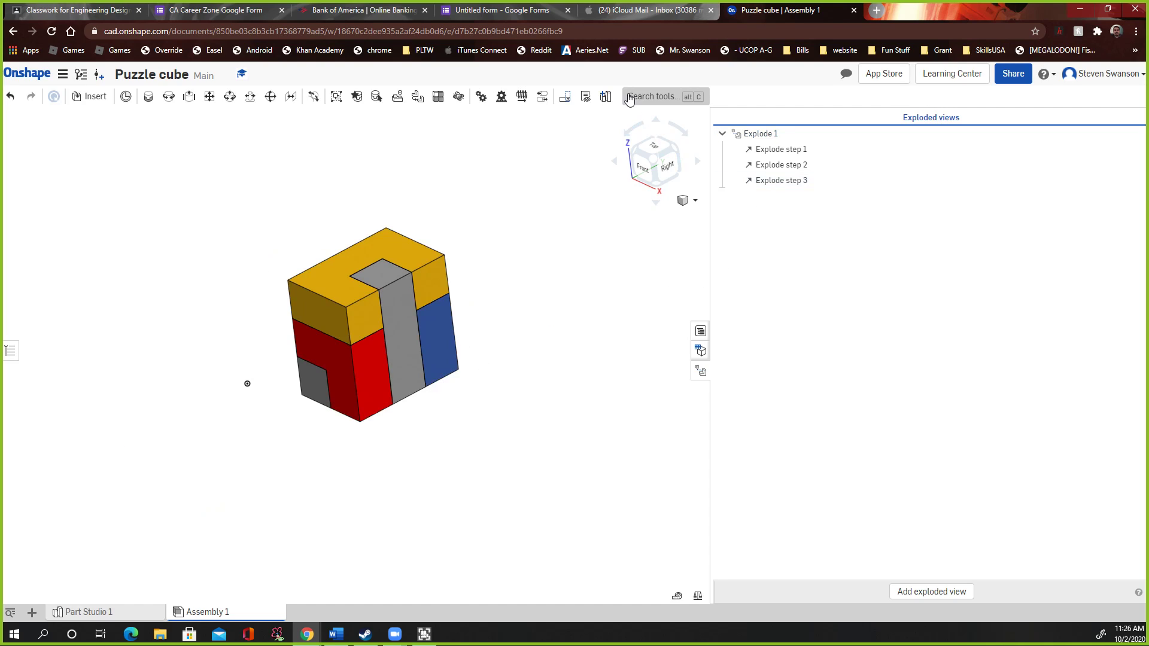
- Review Explode steps 1, 2 and 3 in order to examine how each part separates, and close the exploded view editing
{"action": "double_click", "coordinate": [780, 151]}
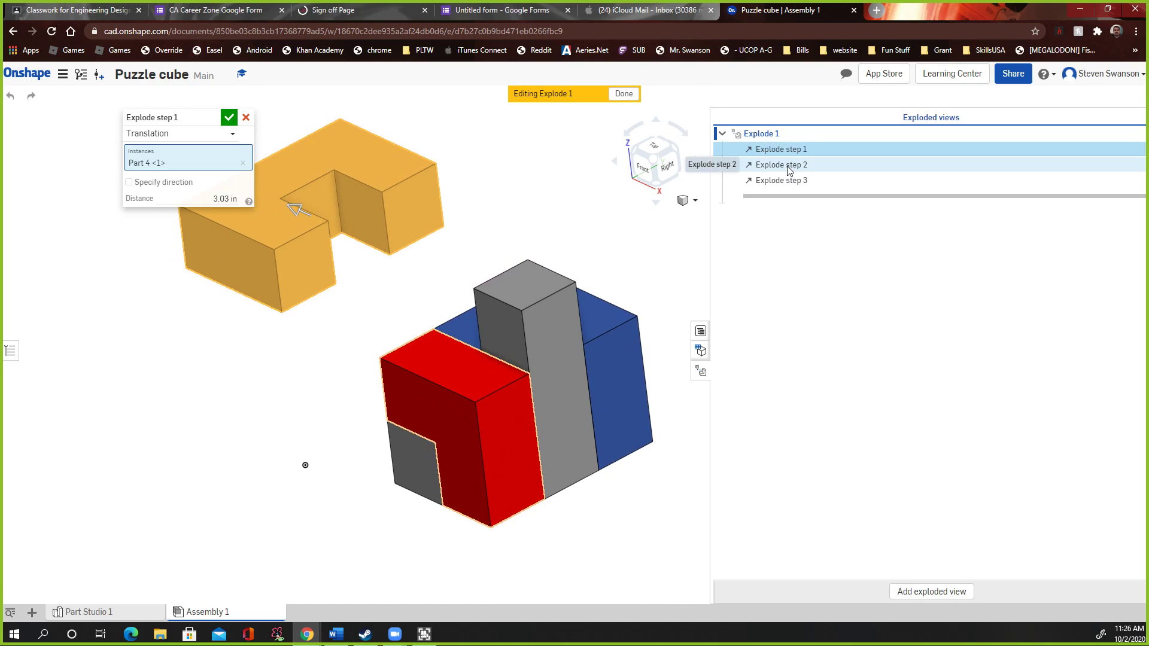
{"action": "double_click", "coordinate": [787, 167]}
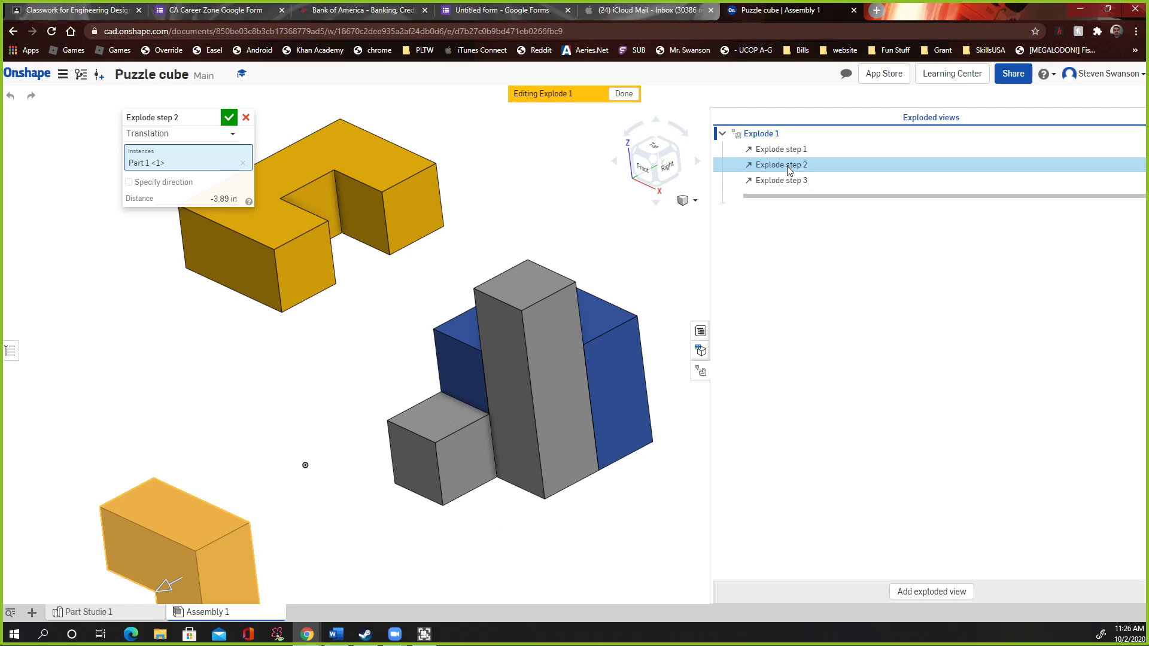
{"action": "double_click", "coordinate": [791, 181]}
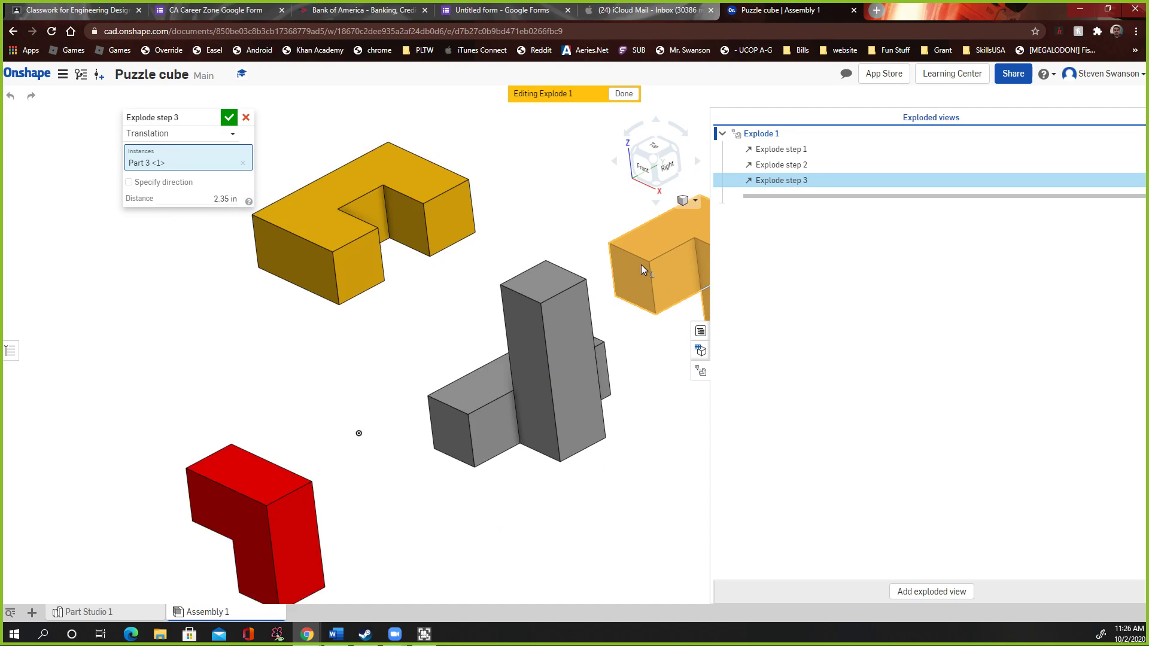
{"action": "middle_click_drag", "start_coordinate": [623, 267], "coordinate": [525, 266]}
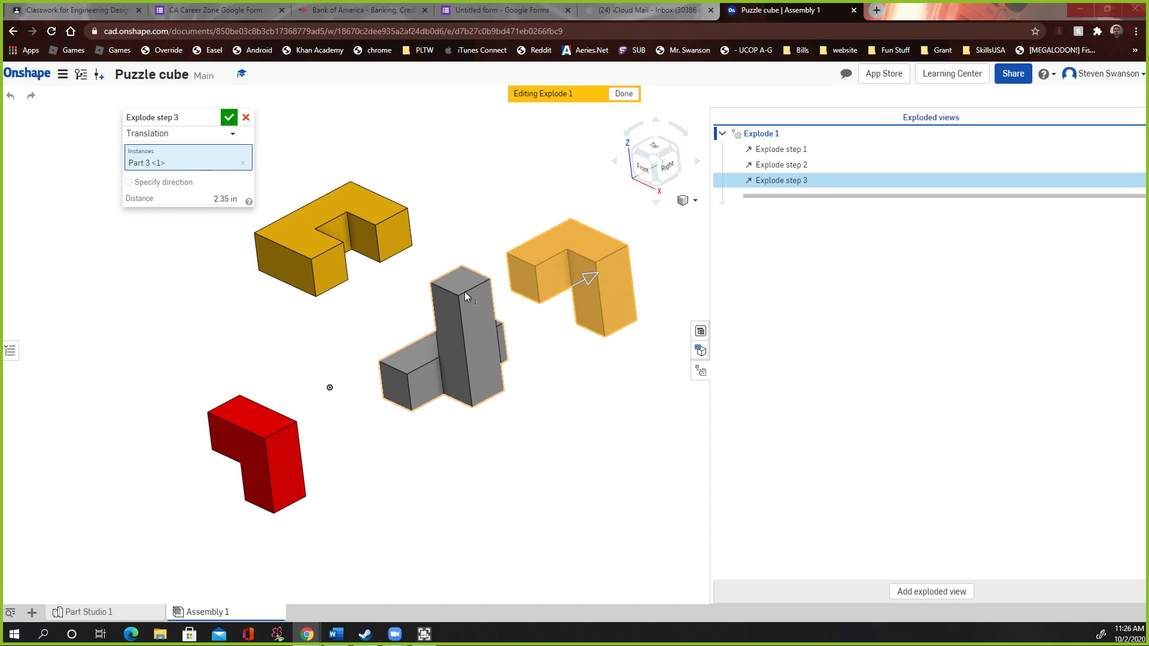
{"action": "left_click", "coordinate": [624, 94]}
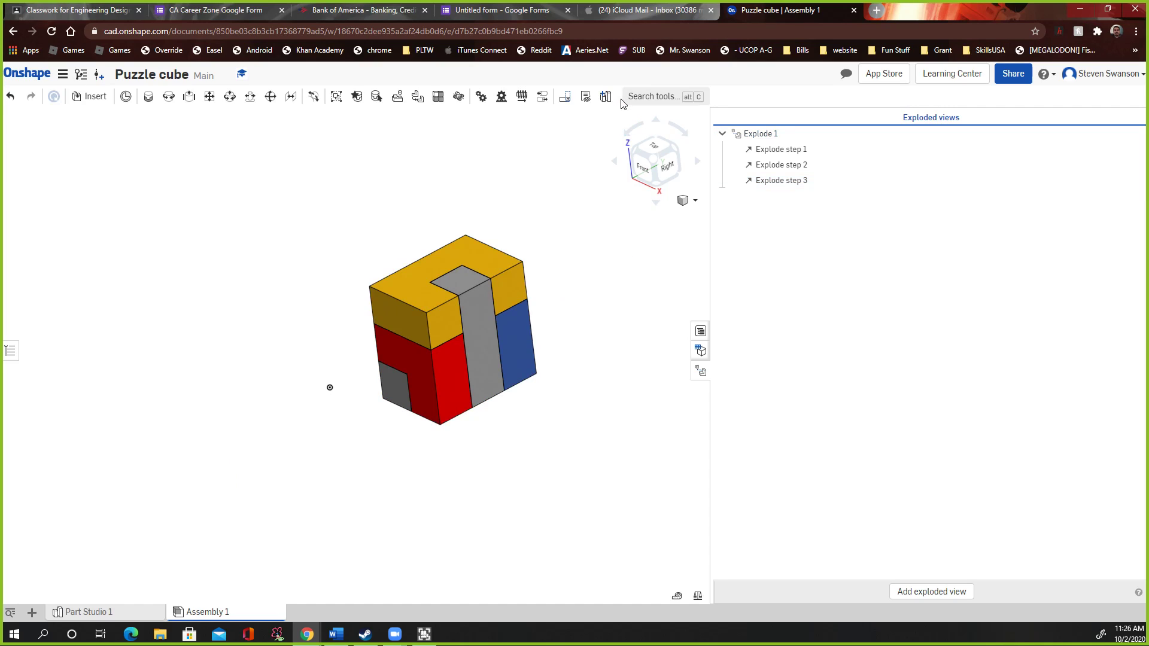